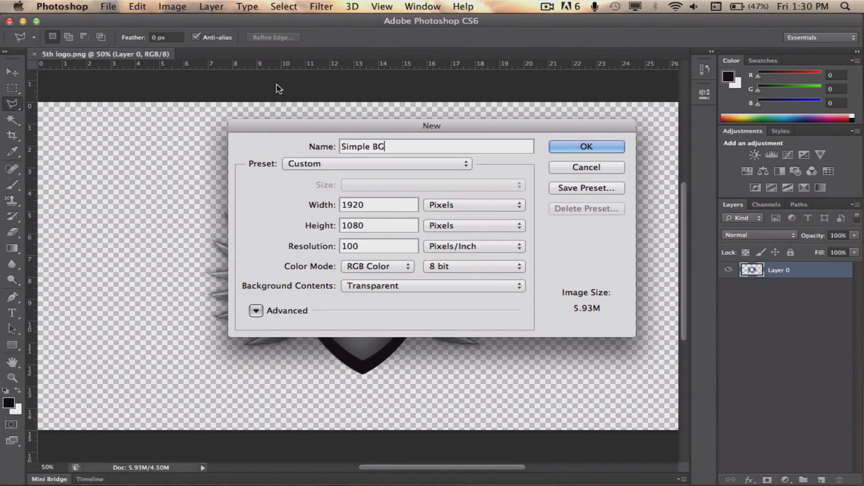
Create the blank transparent Simple BG document and cross a vertical and horizontal guide at its centre.
key(Tab)
key(Tab)
key(Tab)
key(Tab)
click(585, 147)
key(v)
key(super+0)
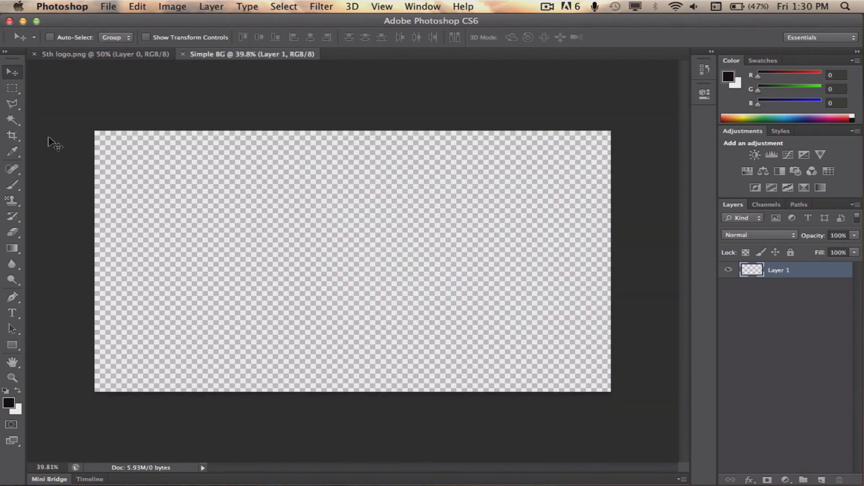
drag(32, 138, 359, 205)
drag(363, 65, 415, 265)
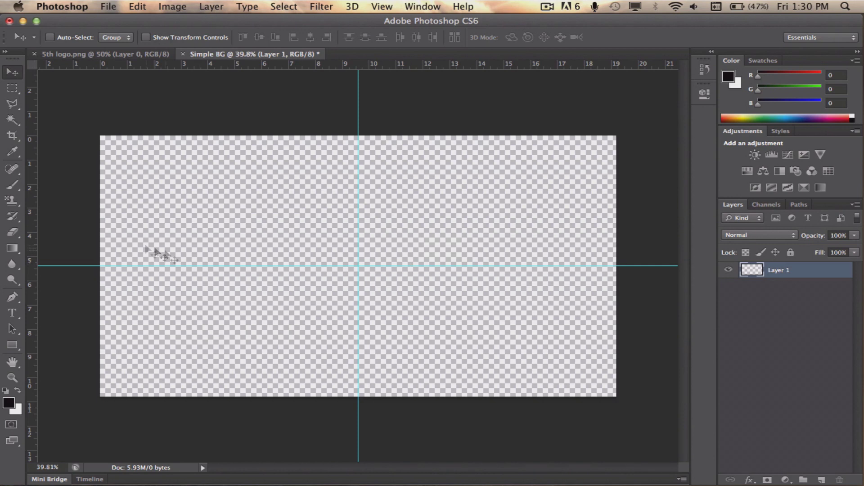
Edit the gradient so the left stop is light grey and the right stop is 7d7d7d.
click(12, 248)
click(68, 37)
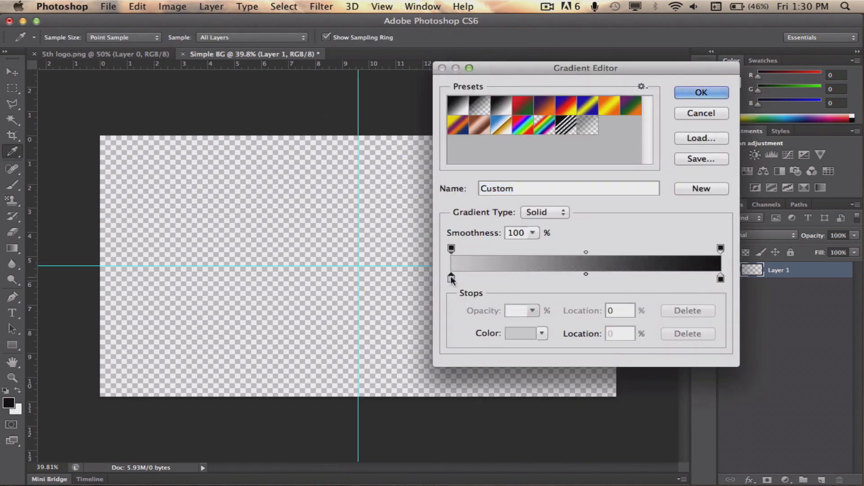
double_click(451, 281)
click(404, 165)
click(407, 148)
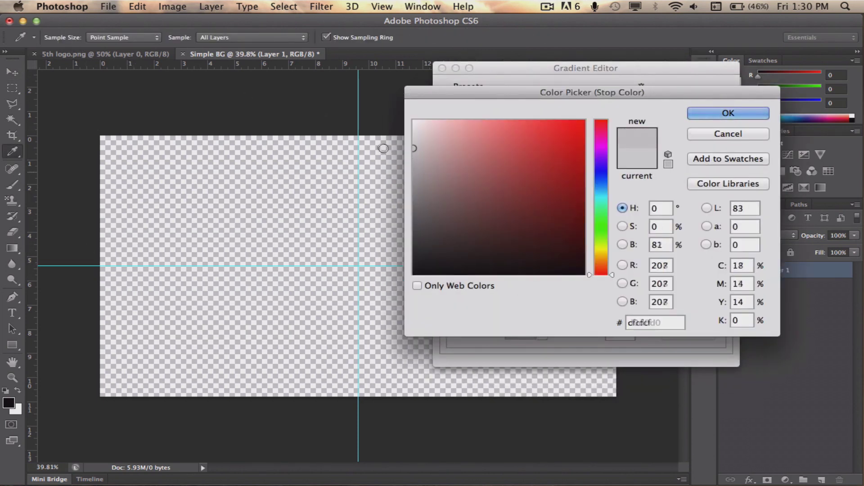
click(408, 140)
click(719, 113)
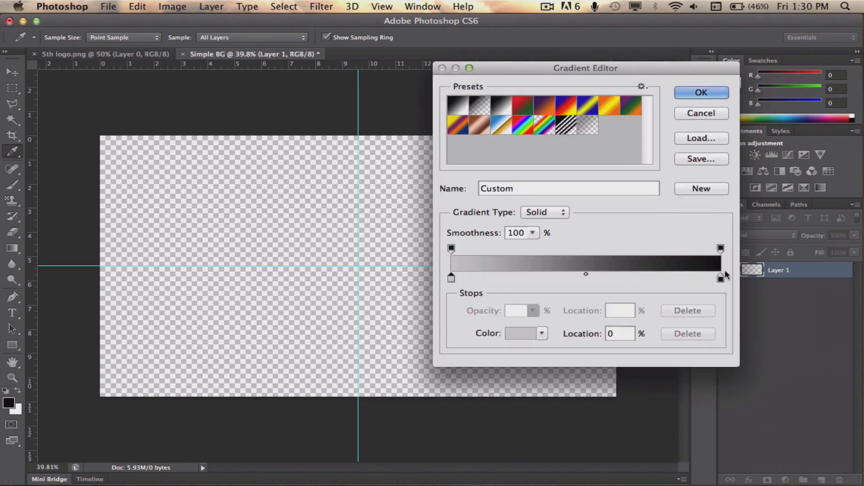
double_click(721, 279)
mouse_move(361, 191)
mouse_down()
mouse_move(360, 216)
mouse_move(364, 208)
mouse_up()
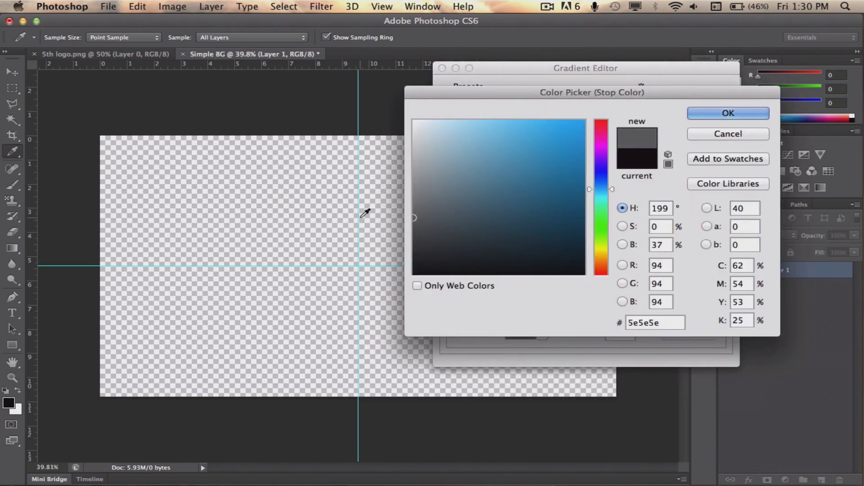
drag(471, 203, 366, 199)
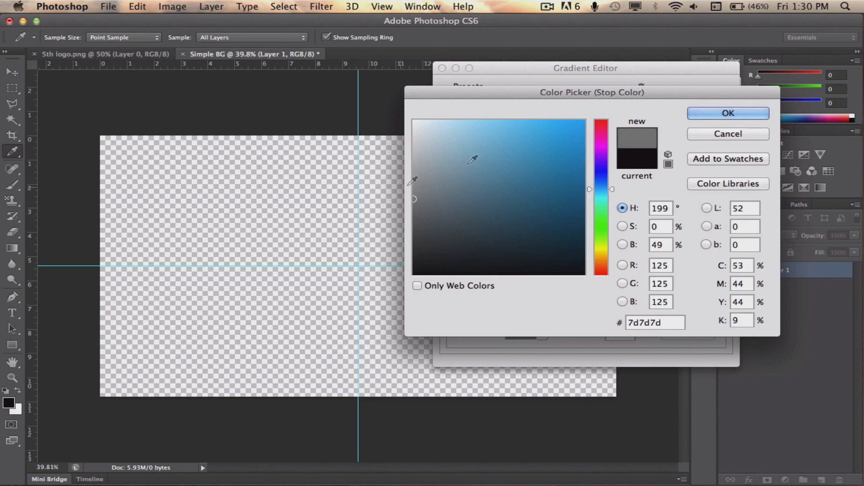
click(714, 115)
Drag a radial gradient from the guides' crossing outward on Layer 1, then add a new layer.
key(Return)
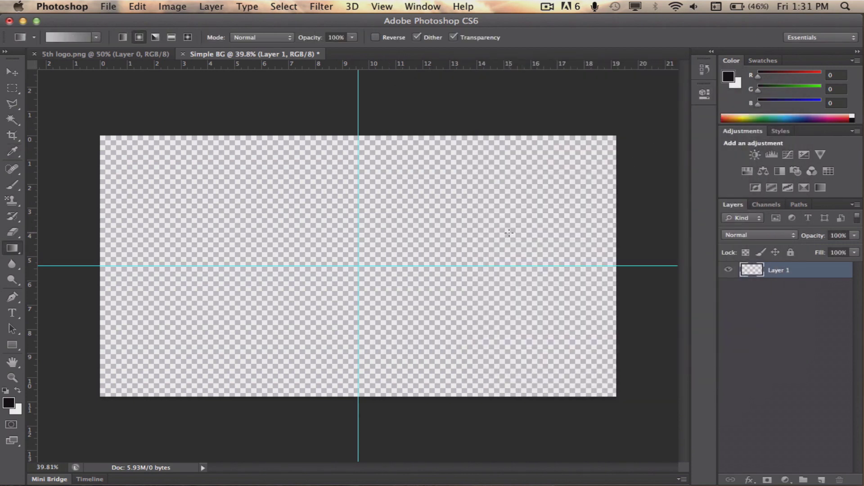
drag(358, 265, 103, 138)
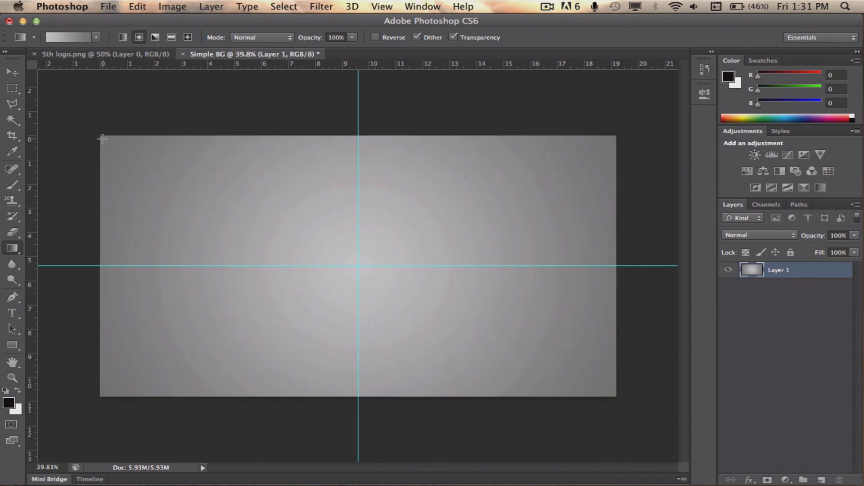
click(818, 478)
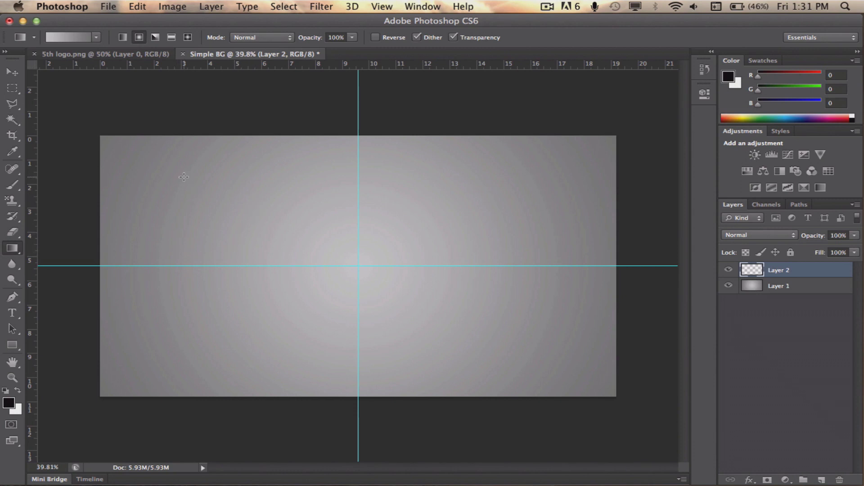
Draw a transparent-to-black radial gradient from the canvas centre outward on Layer 2.
click(80, 38)
click(451, 248)
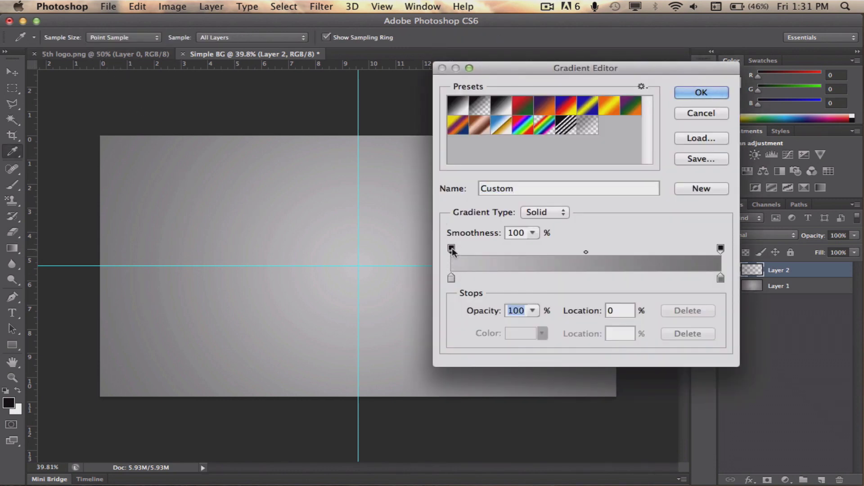
text(0)
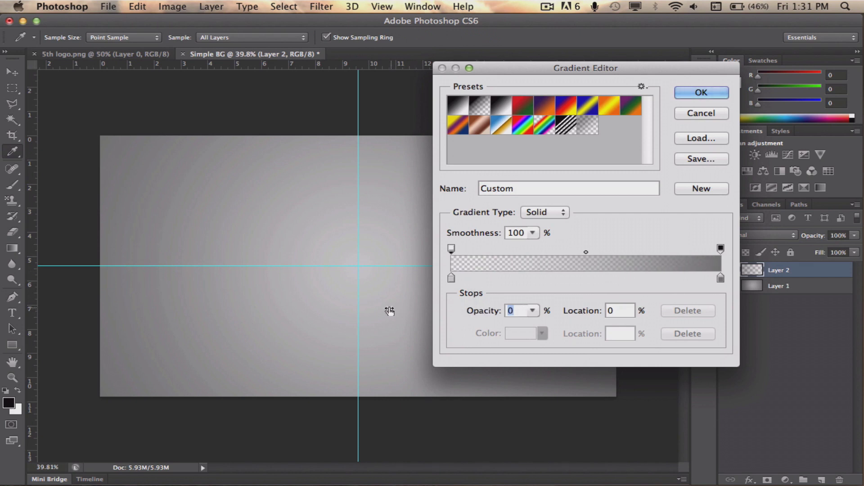
double_click(720, 278)
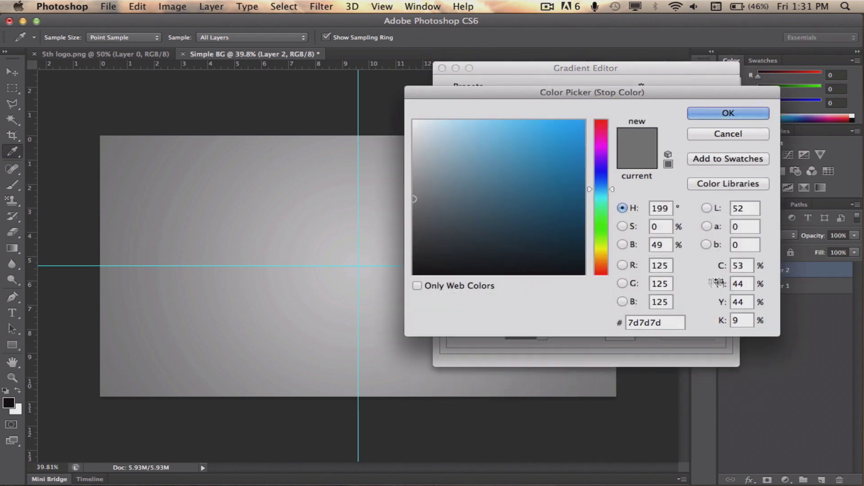
click(413, 273)
click(715, 114)
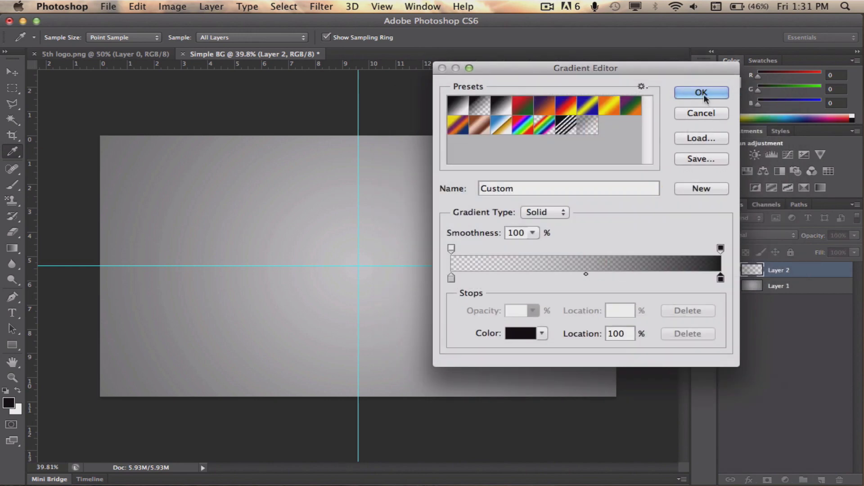
click(706, 90)
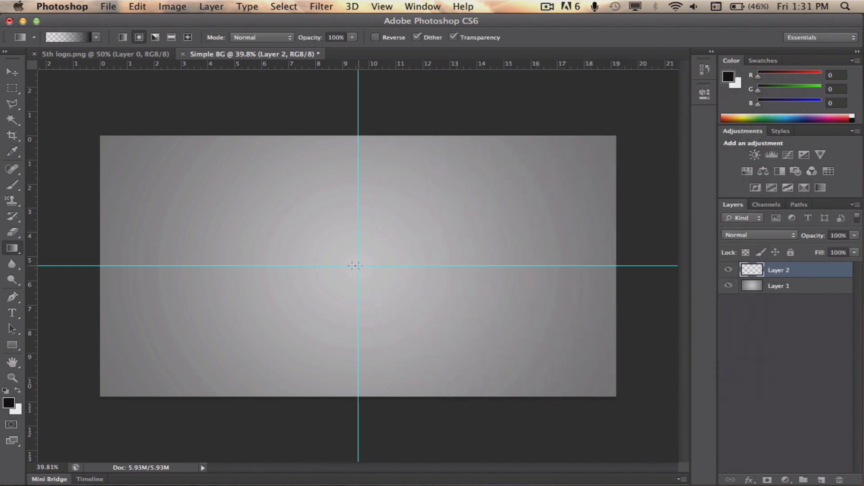
drag(355, 266, 92, 135)
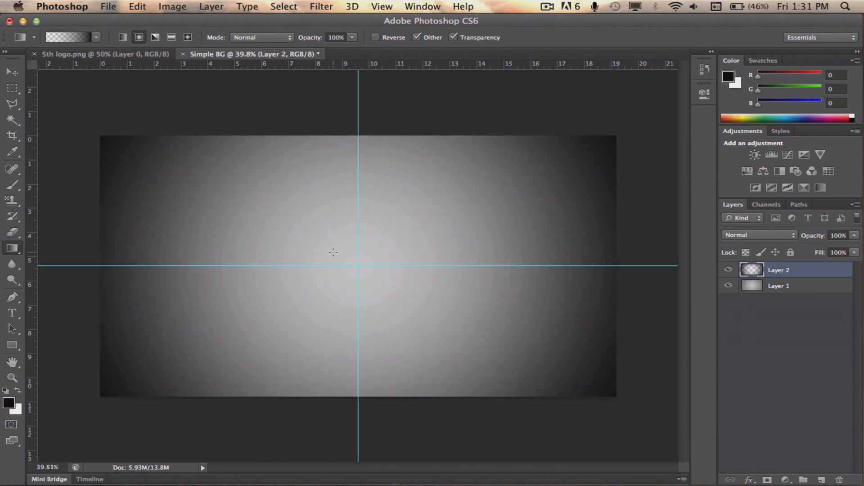
Lower Layer 2's opacity to 50%.
click(846, 235)
text(50)
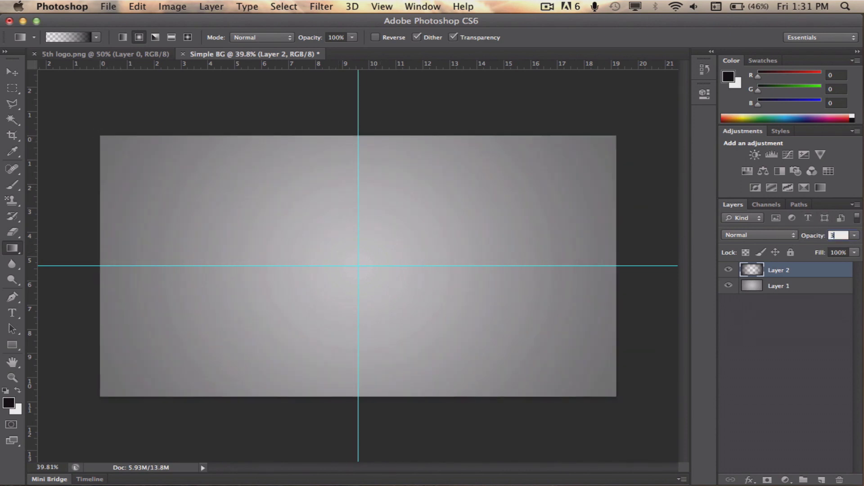
click(810, 382)
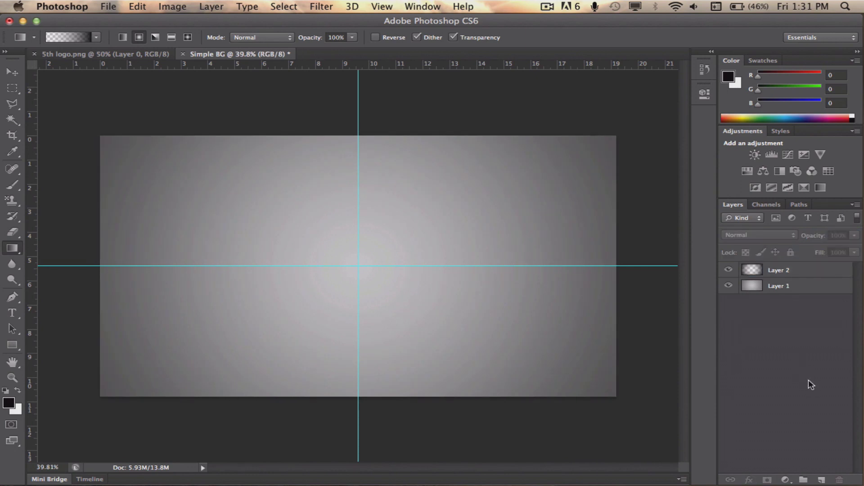
Draw a tall black rectangle hanging down from the canvas top edge.
click(12, 345)
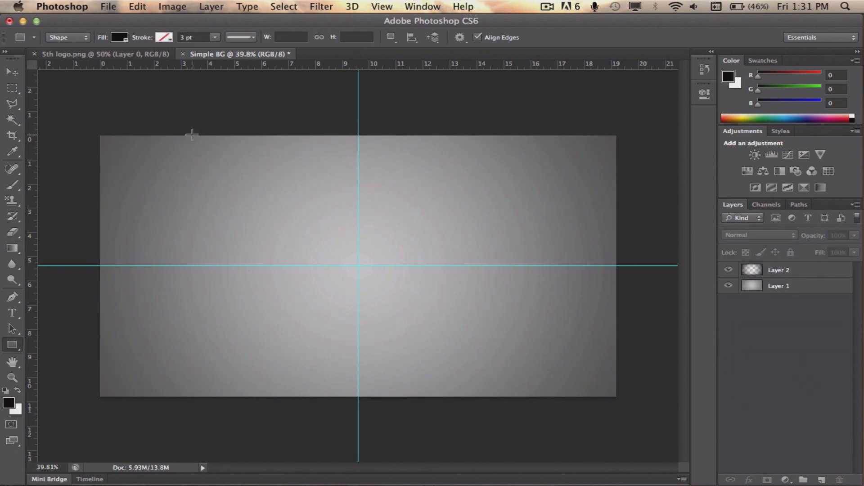
drag(192, 136, 258, 302)
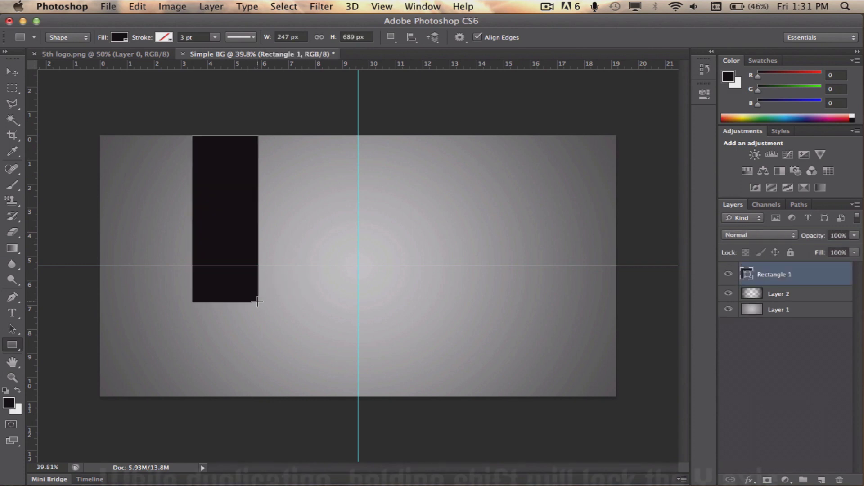
key(v)
click(814, 364)
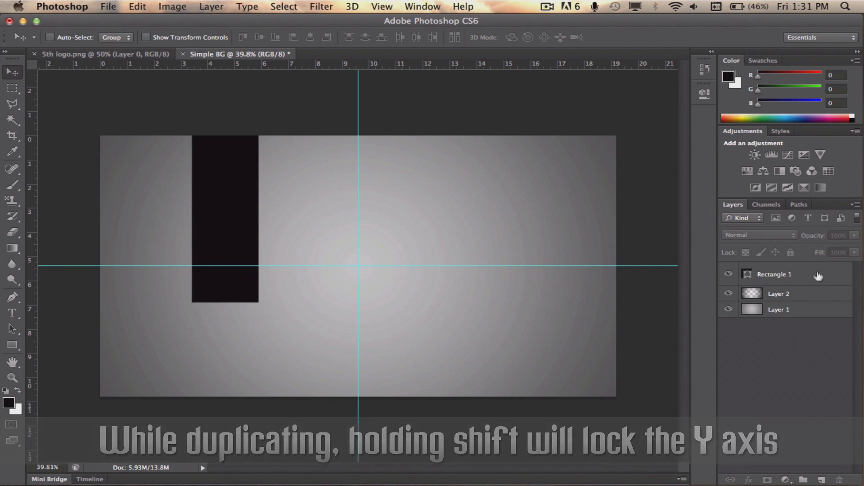
Duplicate the bar twice into three evenly spaced bars and select all three for transforming.
key(alt+period)
drag(248, 172, 375, 188)
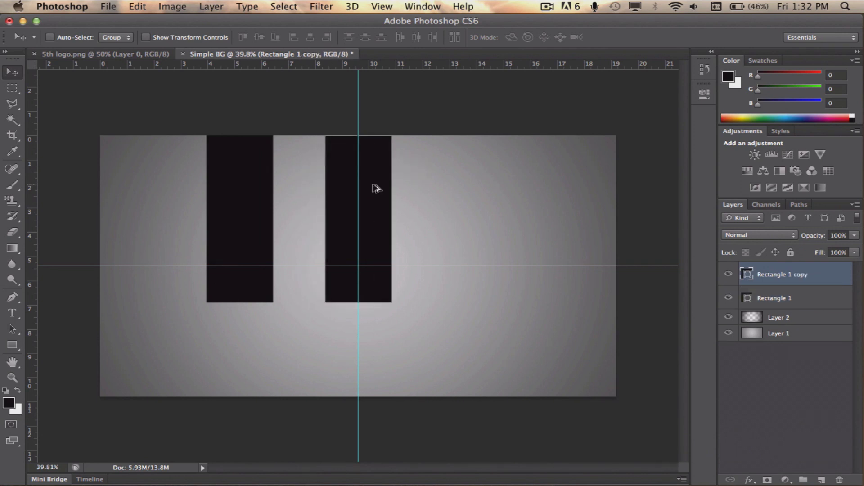
drag(380, 189, 492, 185)
shift+click(765, 322)
key(super+t)
Resize the three bars together and nudge them slightly left.
drag(210, 306, 212, 300)
key(Return)
key(super+t)
drag(494, 213, 491, 212)
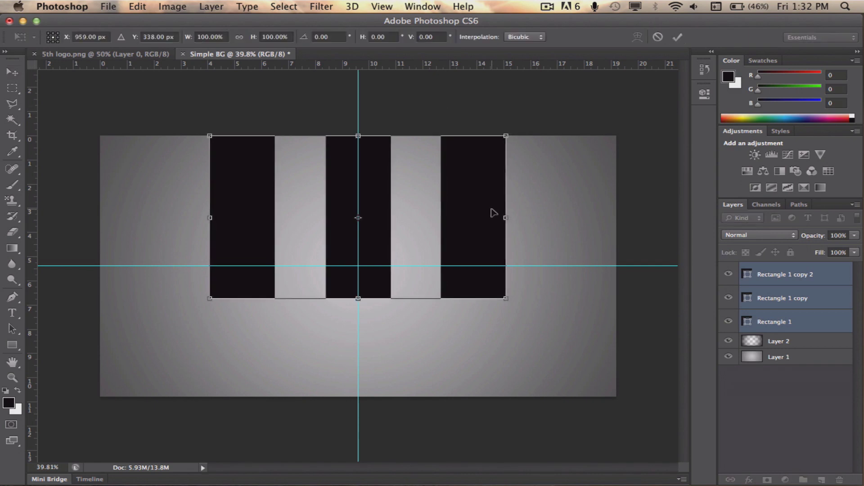
key(Return)
Duplicate the three bars, merge the copies into one layer, and move it to the lower canvas.
click(749, 326)
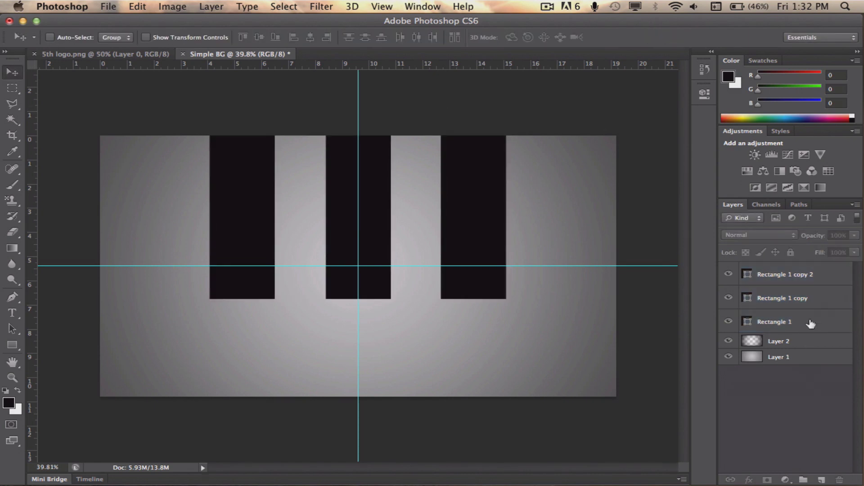
shift+click(829, 282)
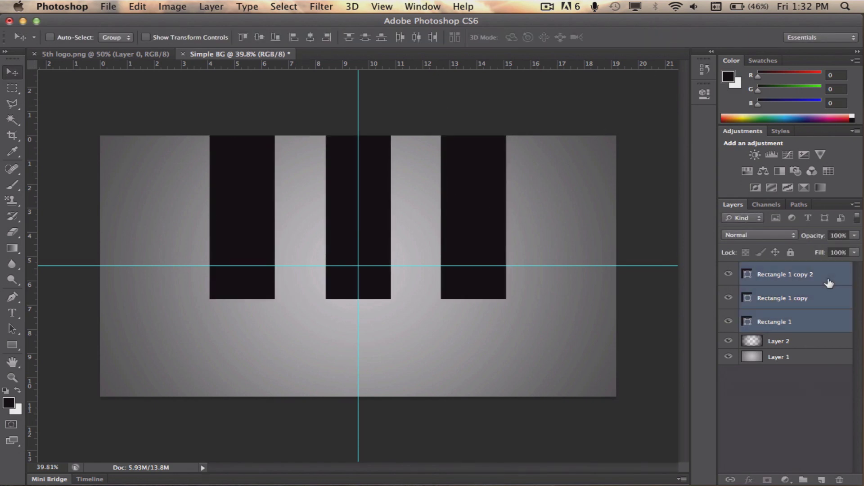
key(super+j)
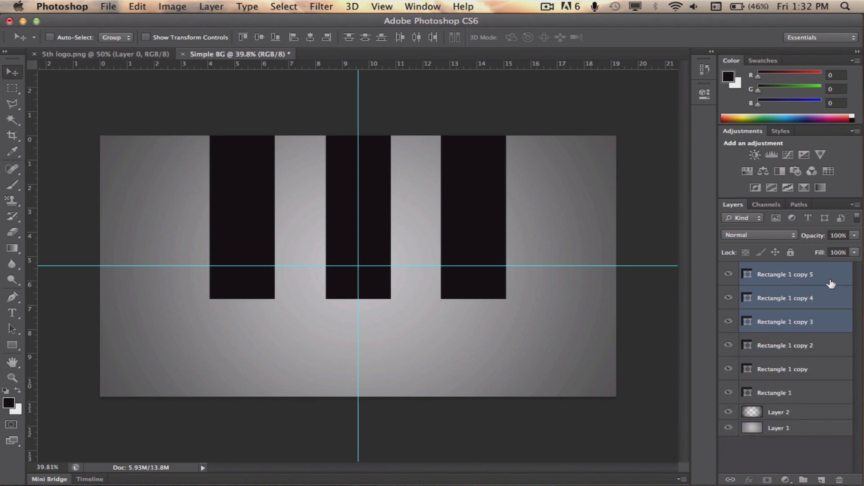
key(super+e)
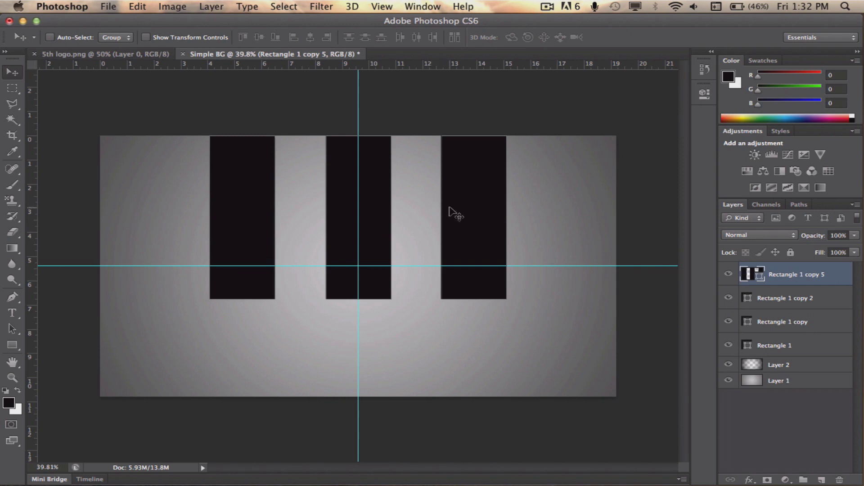
drag(450, 208, 445, 371)
Distort the merged bars by pulling both bottom corners outward into fanned perspective stripes.
key(super+t)
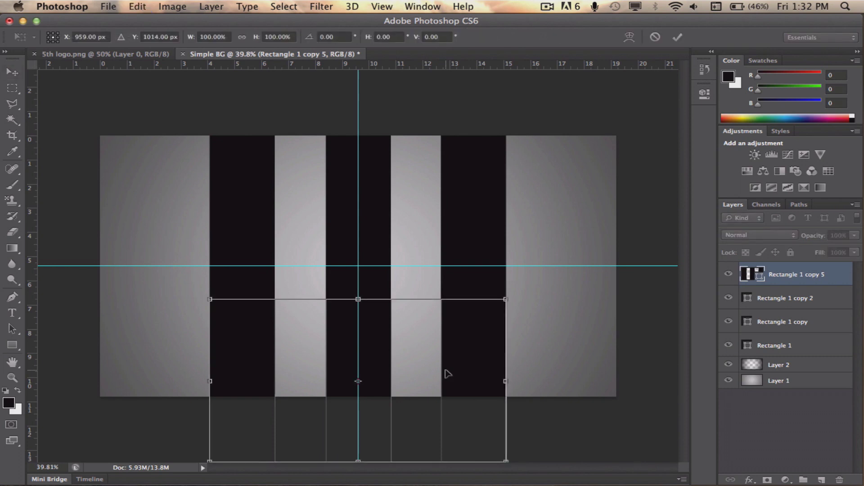
right_click(446, 371)
click(485, 358)
key(super+minus)
key(super+minus)
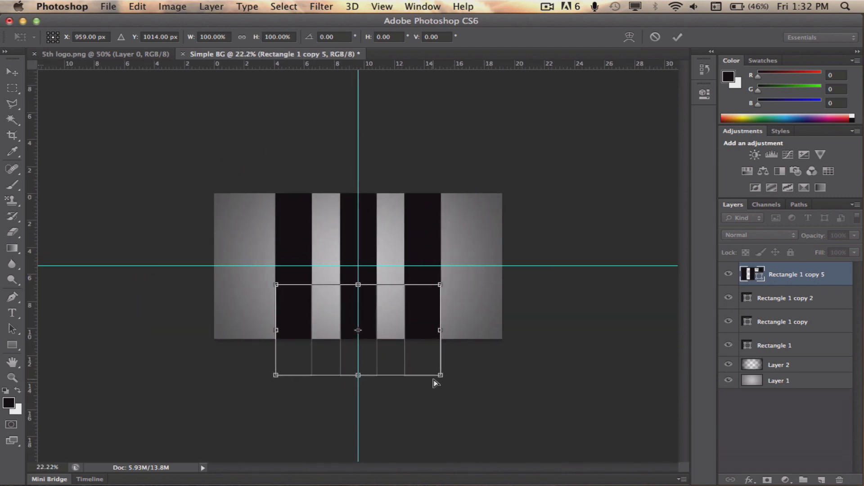
drag(441, 376, 546, 377)
drag(276, 376, 173, 376)
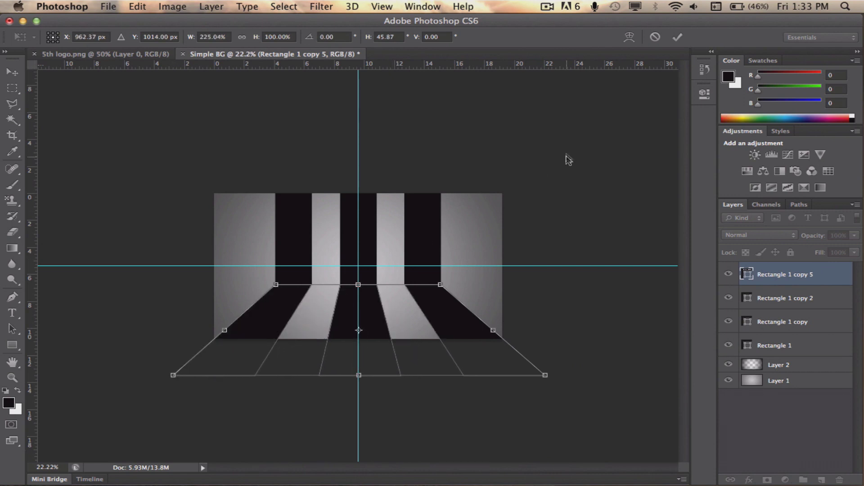
click(677, 38)
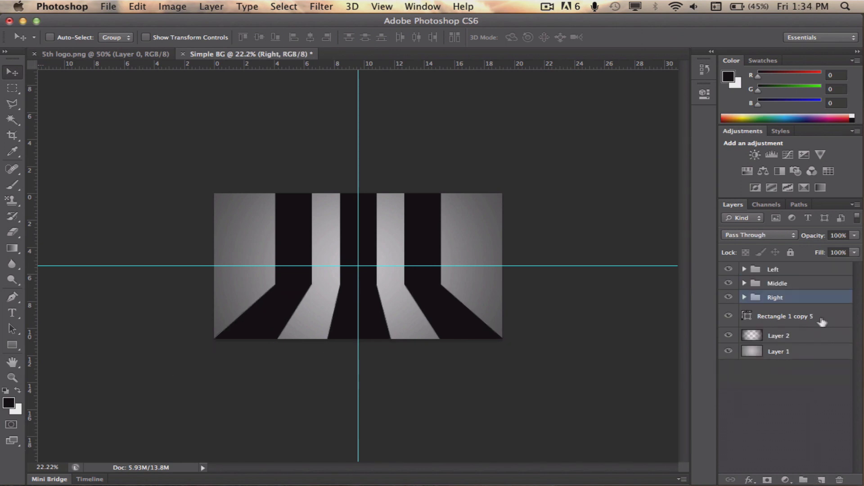
Rasterize the merged stripes layer and hide the Left, Middle and Right groups.
right_click(822, 317)
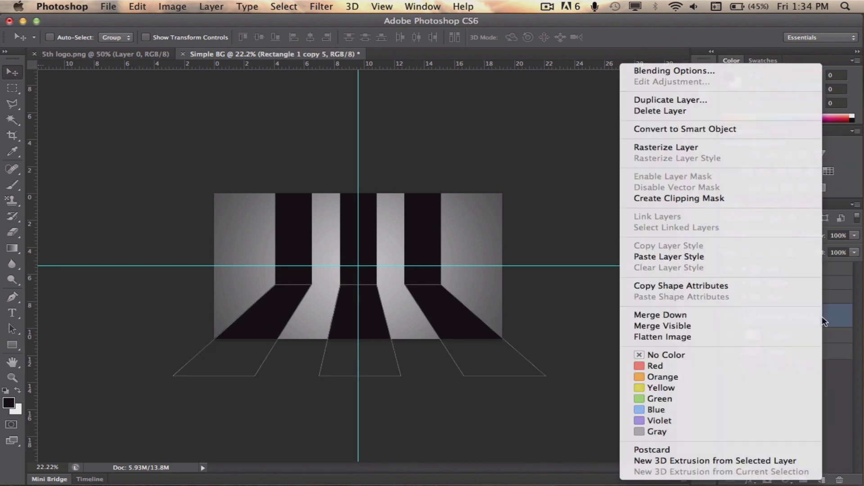
click(766, 148)
drag(728, 269, 728, 298)
Outline the left floor stripe with the Polygonal Lasso and cut it onto its own layer.
click(18, 105)
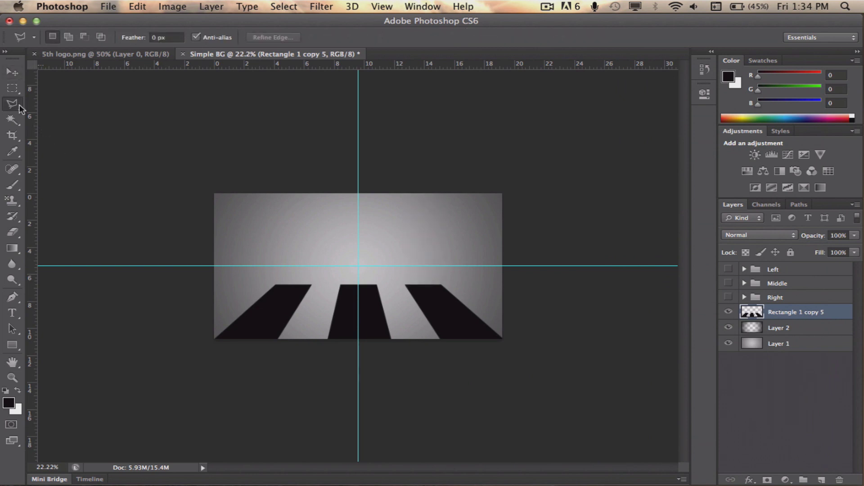
click(246, 245)
click(153, 315)
click(170, 364)
click(249, 395)
click(289, 374)
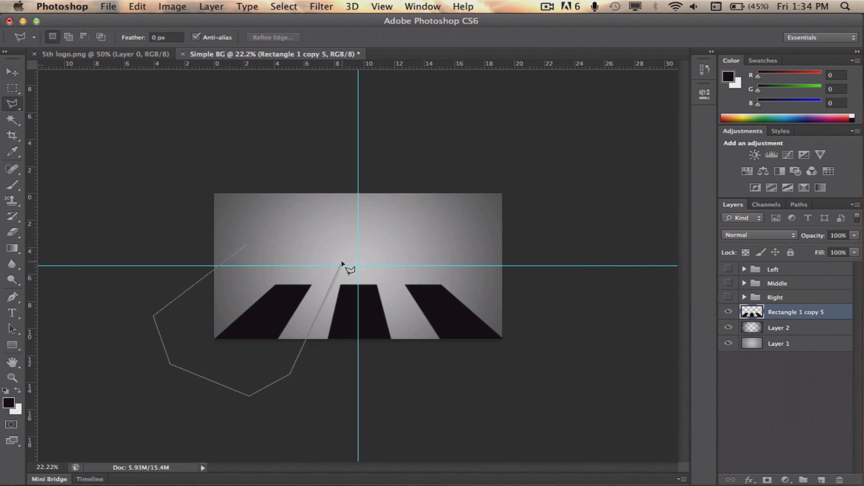
click(347, 266)
click(246, 245)
right_click(263, 299)
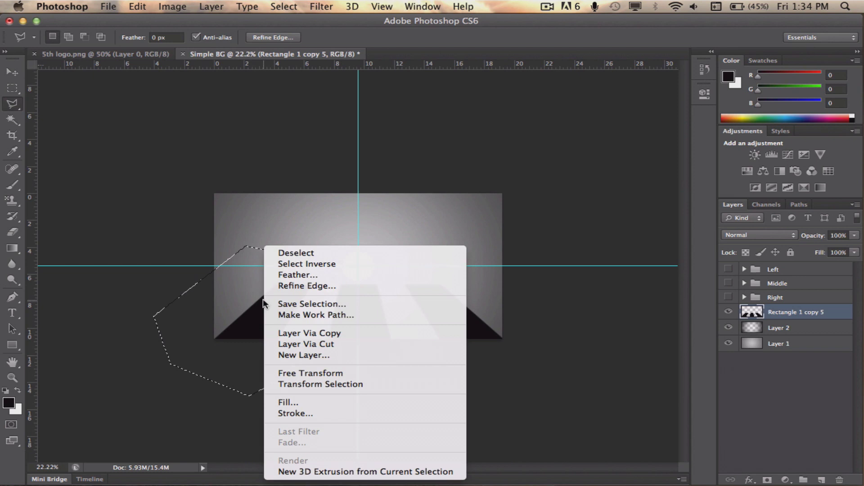
click(339, 345)
Outline the middle floor stripe and cut it onto its own layer via Layer Via Cut.
click(840, 334)
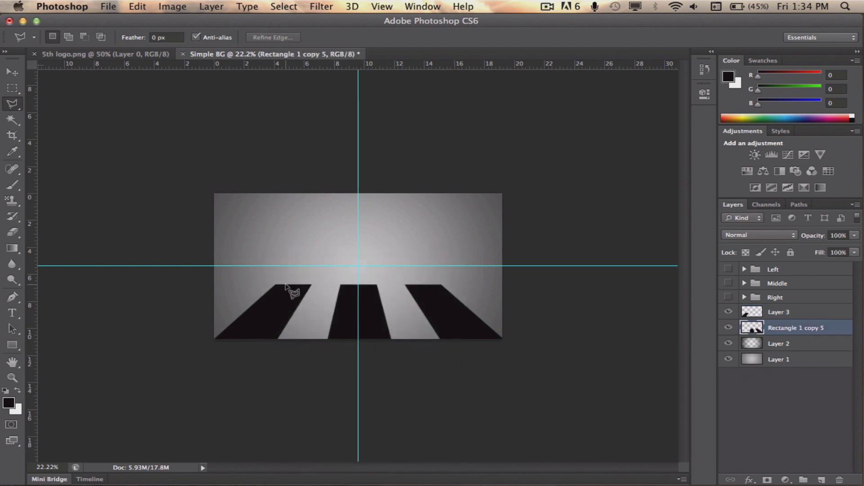
click(333, 273)
click(286, 398)
click(442, 393)
click(377, 267)
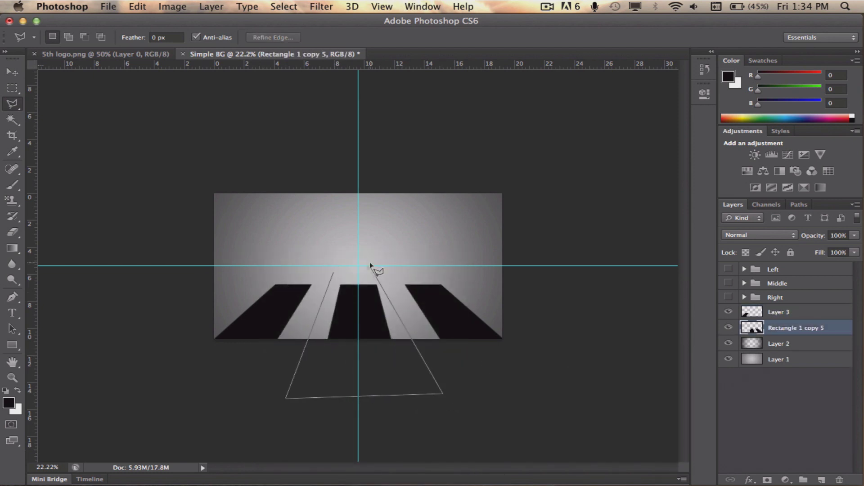
click(333, 272)
right_click(356, 327)
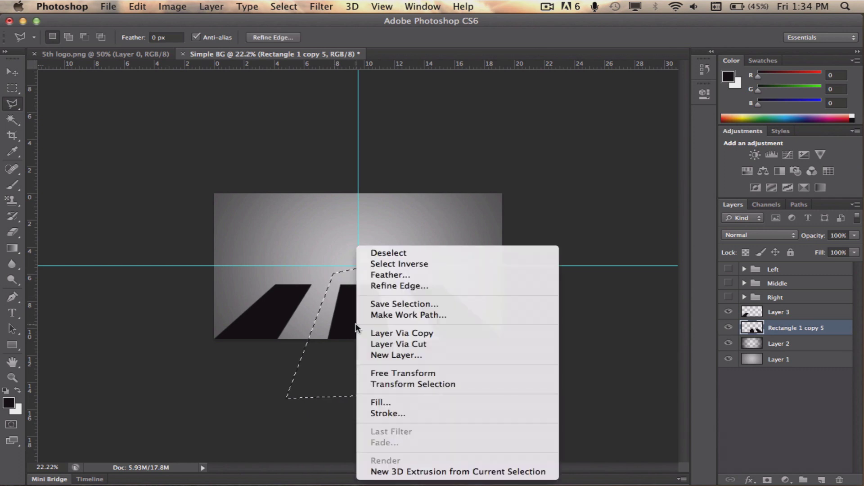
click(418, 344)
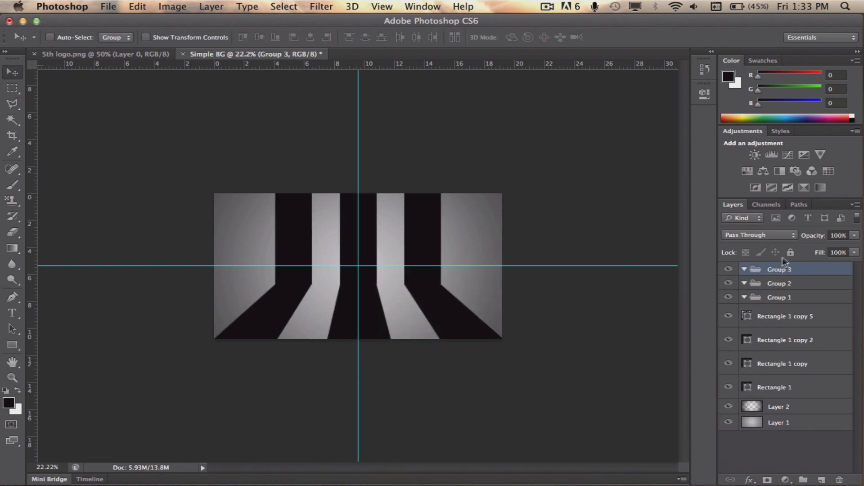
Rename the three groups Left, Middle and Right.
double_click(785, 270)
text(Left)
key(Tab)
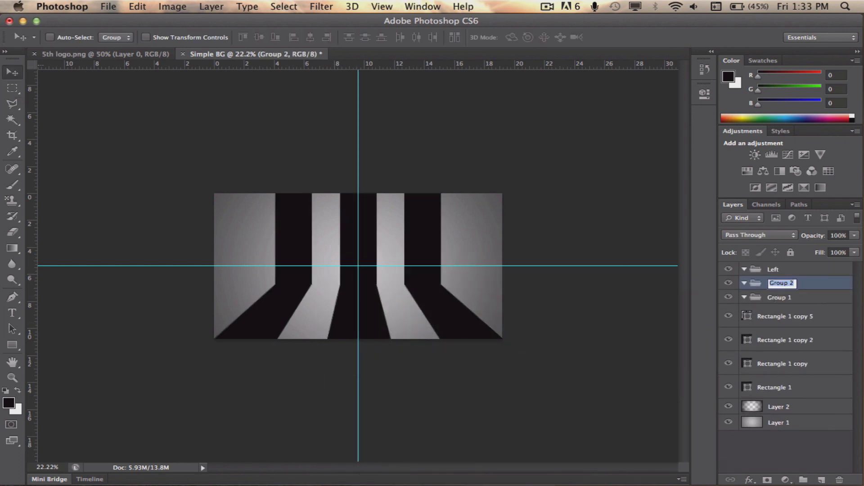
text(Right)
key(Tab)
text(Right)
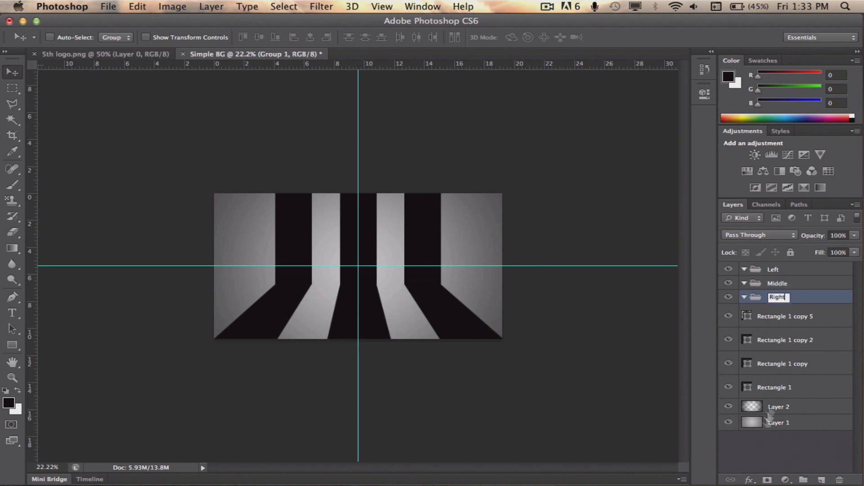
key(Return)
Move each rectangle and its floor stripe into the matching group and make all groups visible.
click(728, 387)
click(728, 387)
drag(834, 390, 819, 307)
drag(826, 383, 808, 344)
click(744, 345)
click(744, 307)
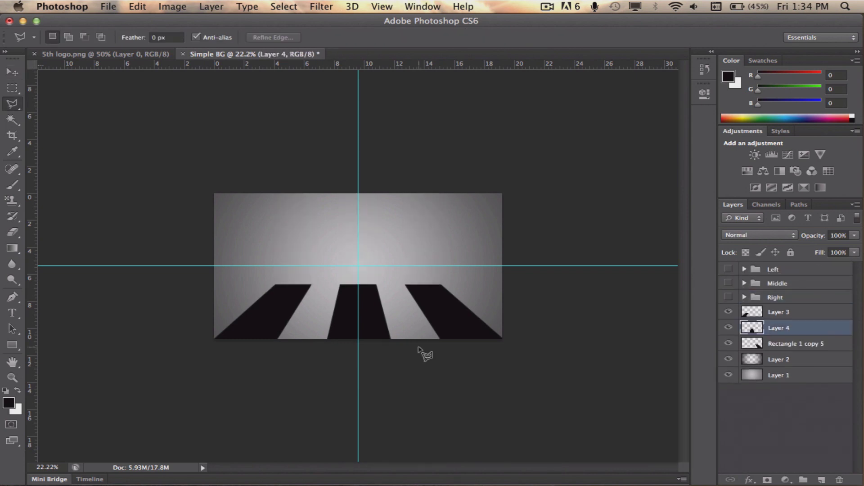
drag(835, 312, 826, 272)
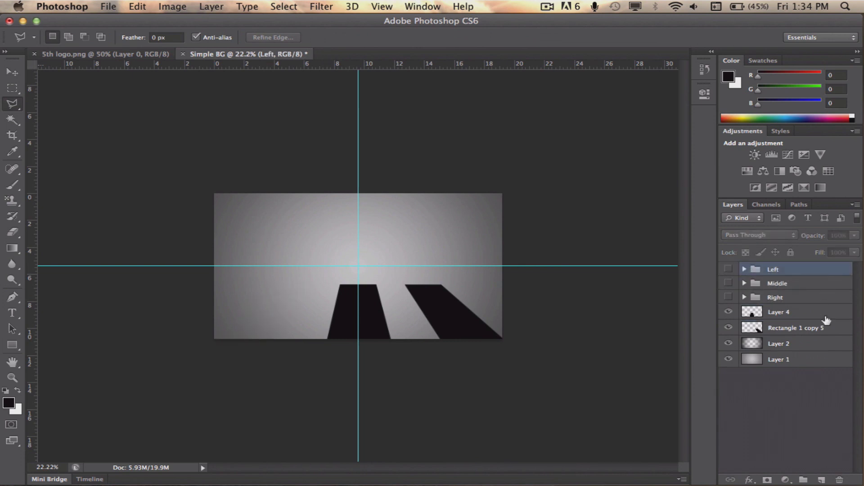
drag(827, 312, 824, 284)
drag(821, 314, 820, 298)
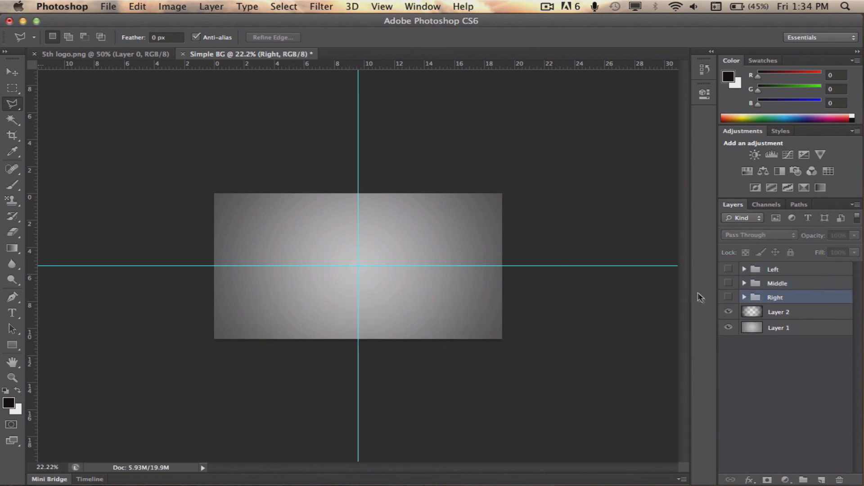
click(728, 298)
click(728, 284)
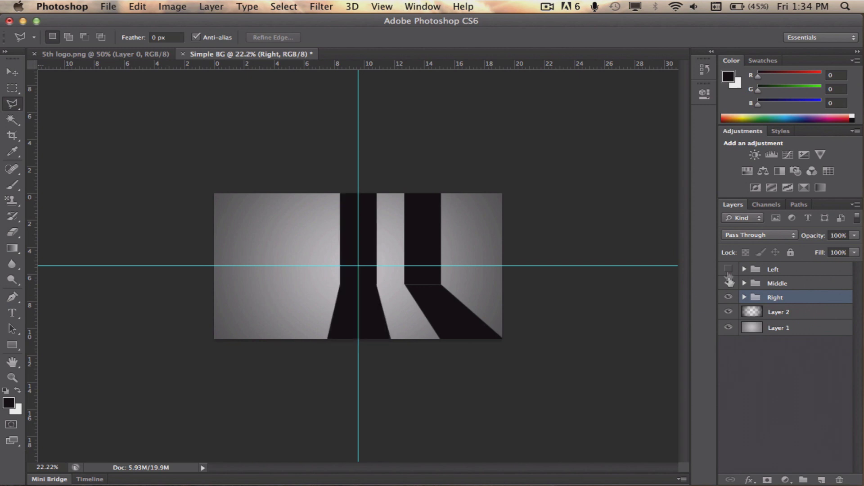
click(728, 269)
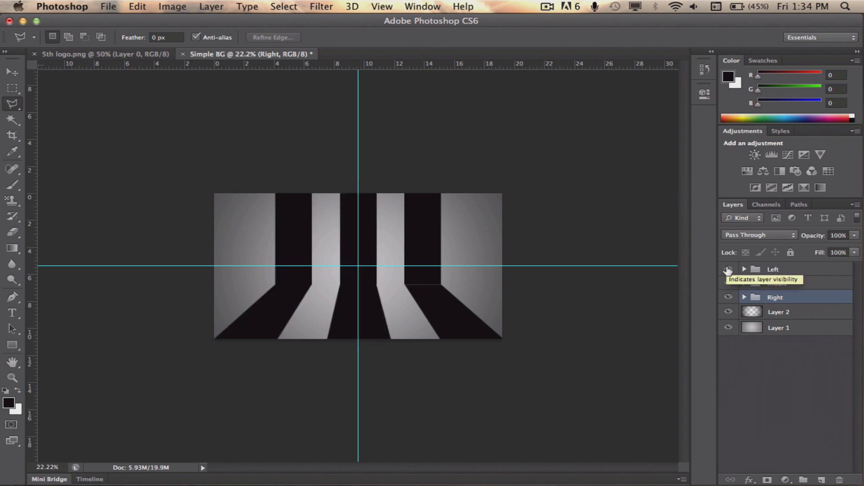
Add a dark blue #003b99 Color Overlay style to the Left group.
double_click(828, 271)
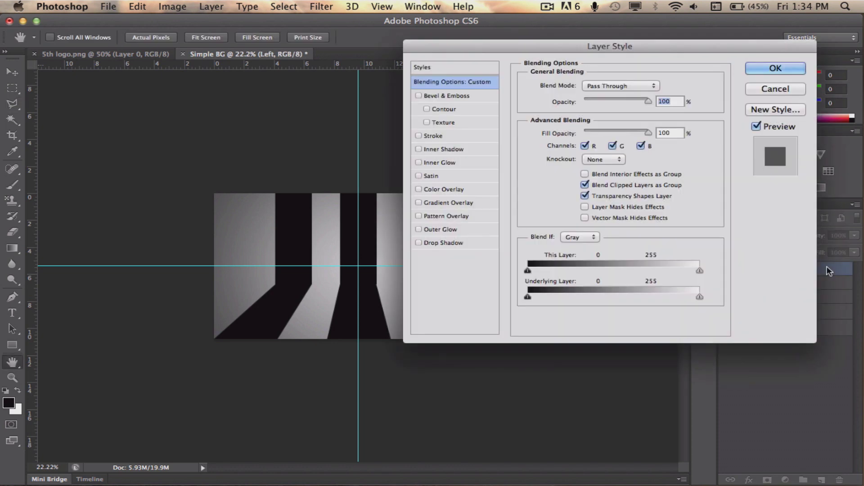
click(451, 190)
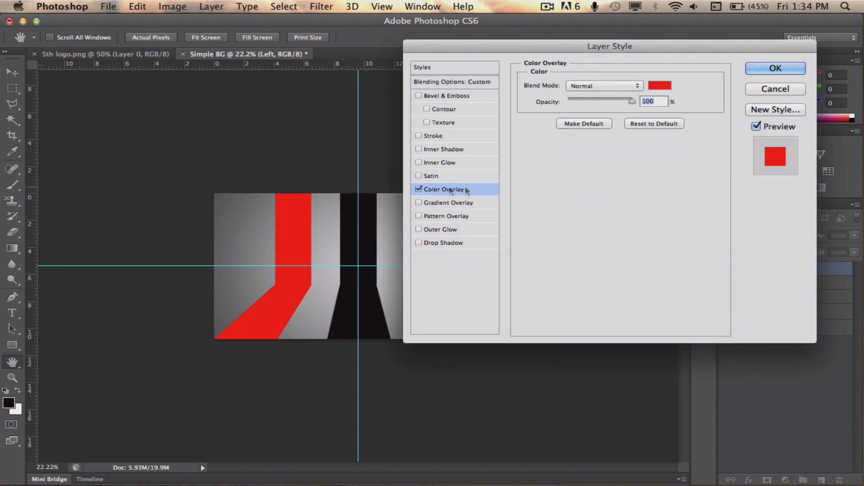
click(660, 86)
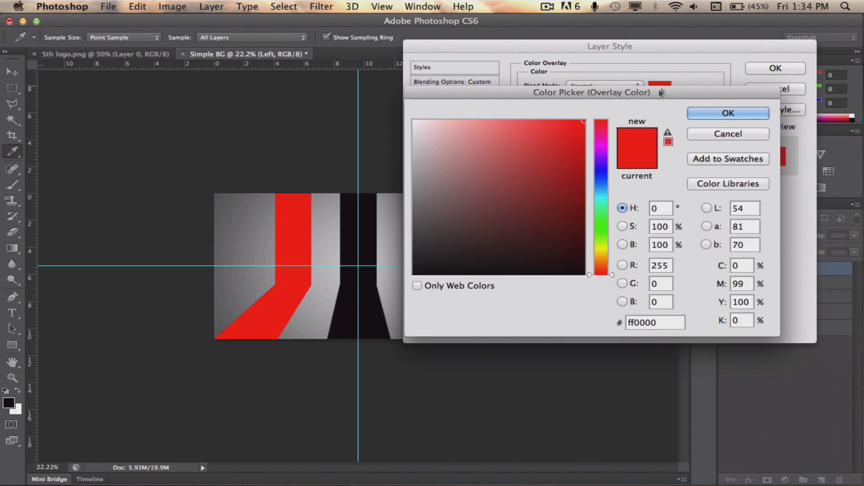
double_click(663, 317)
text(0)
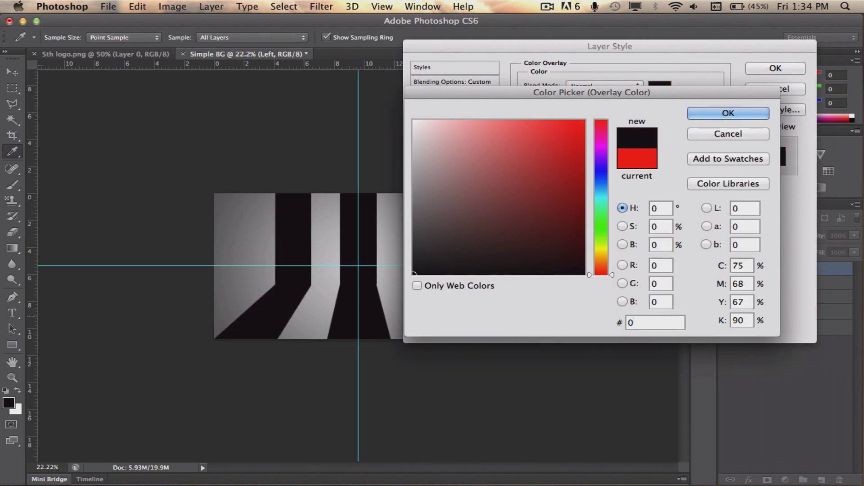
text(03b)
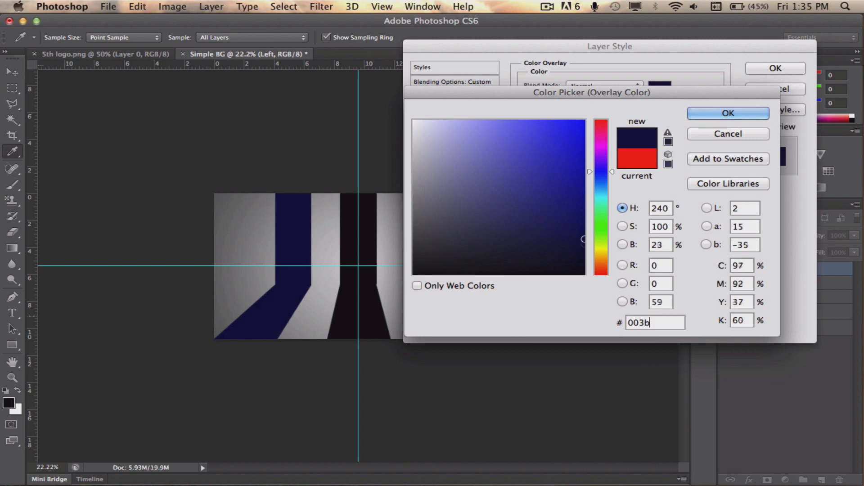
text(99)
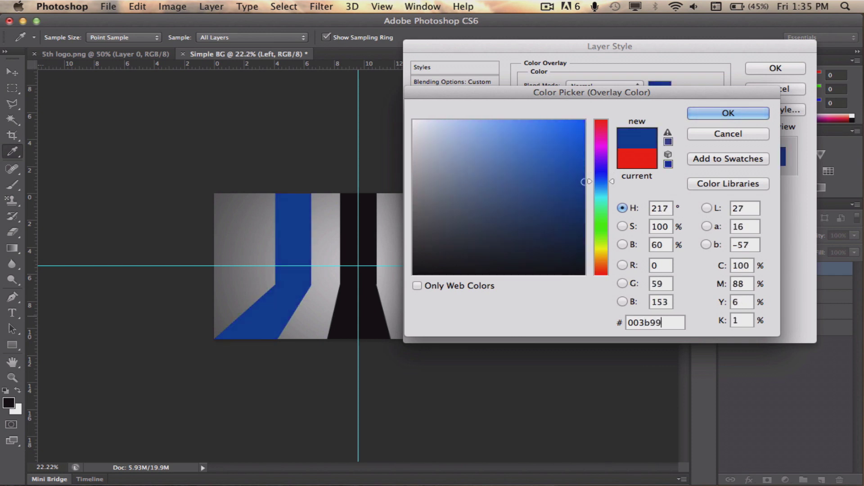
click(717, 115)
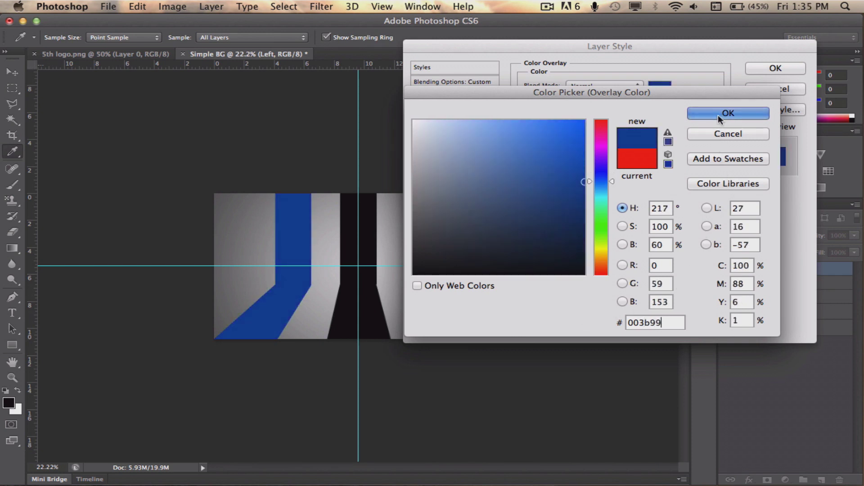
click(795, 70)
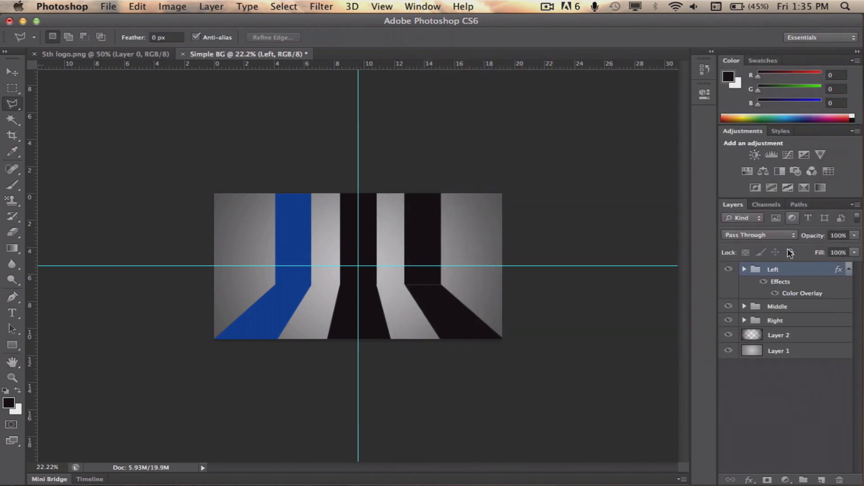
Copy the Left group's layer style and paste it onto the Right group.
click(848, 270)
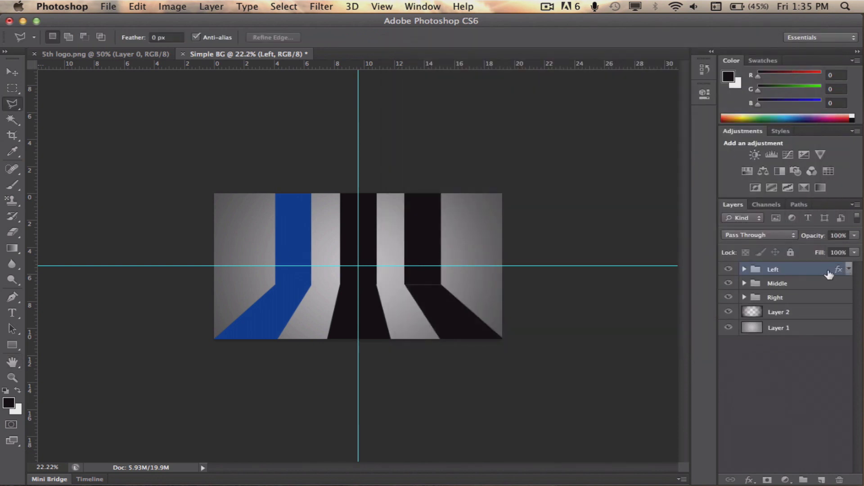
right_click(827, 269)
click(769, 337)
click(807, 297)
right_click(805, 295)
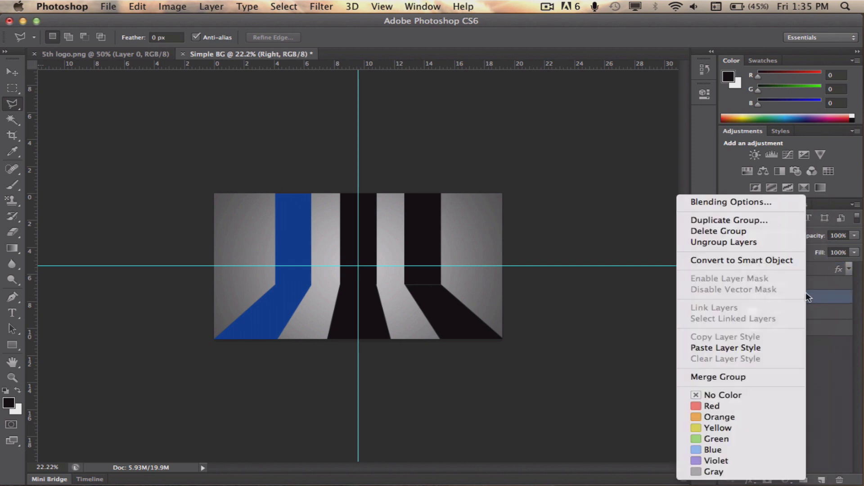
click(748, 349)
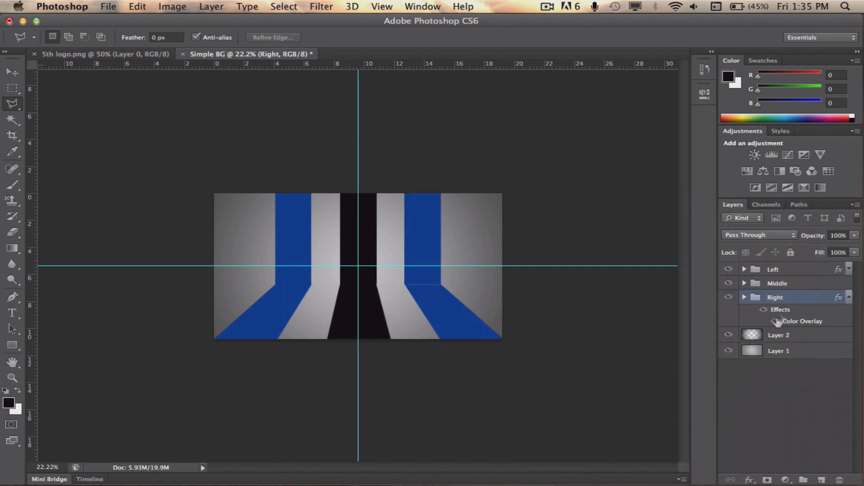
click(849, 298)
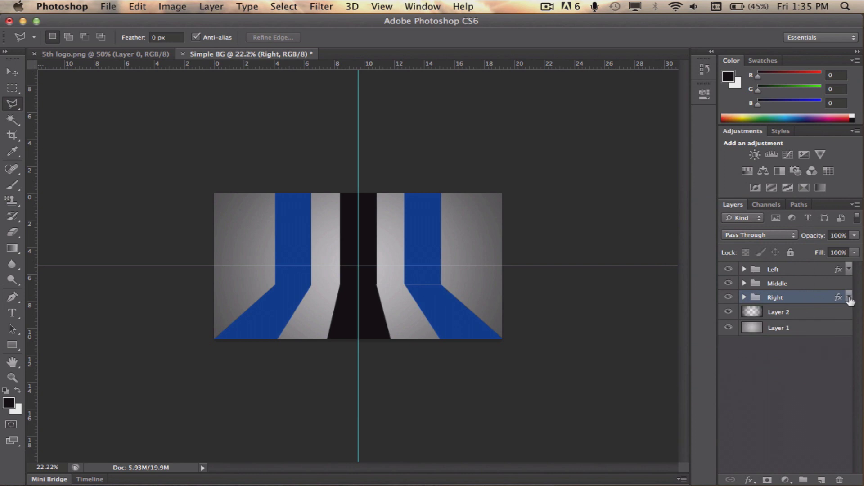
Give the Middle group a light blue #6997e1 Color Overlay, then hide the guides.
double_click(821, 285)
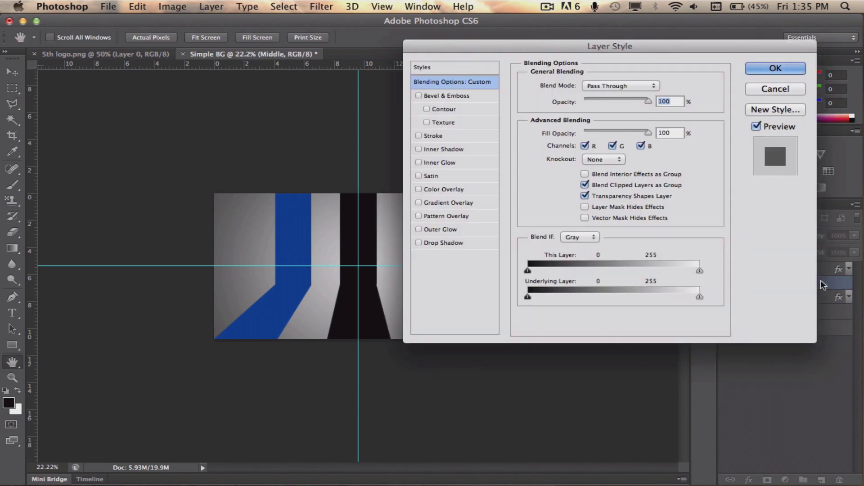
click(453, 190)
click(660, 86)
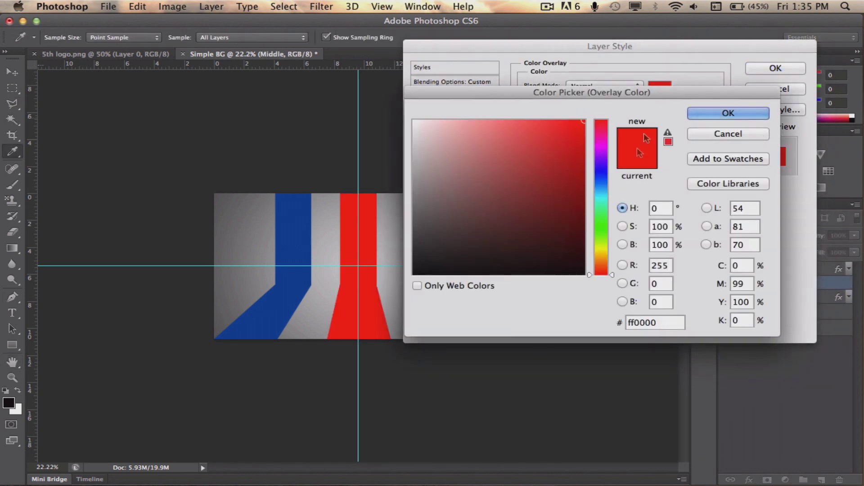
double_click(665, 322)
text(6)
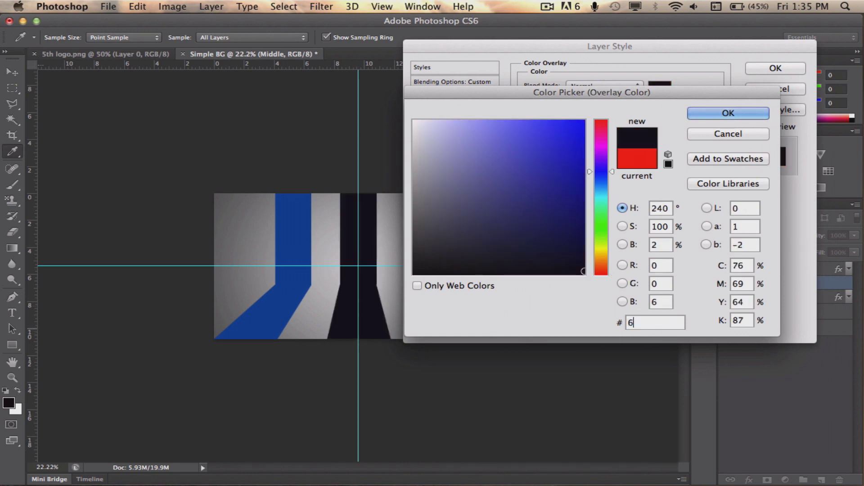
text(997)
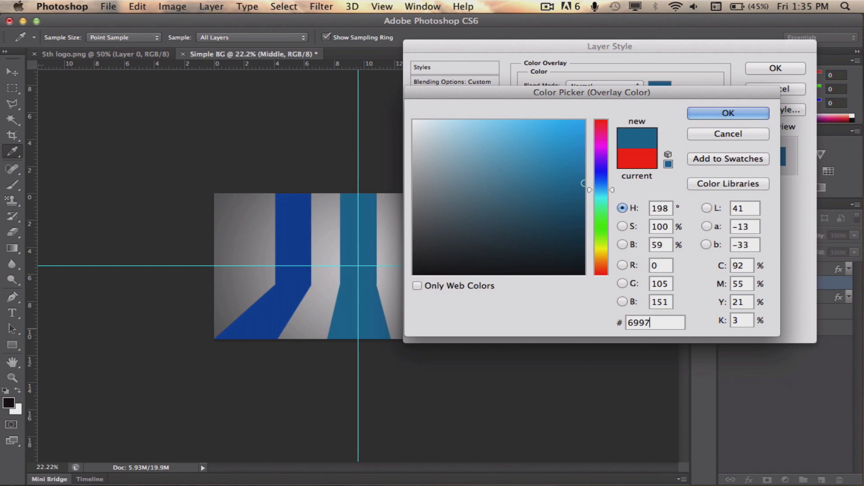
text(e1)
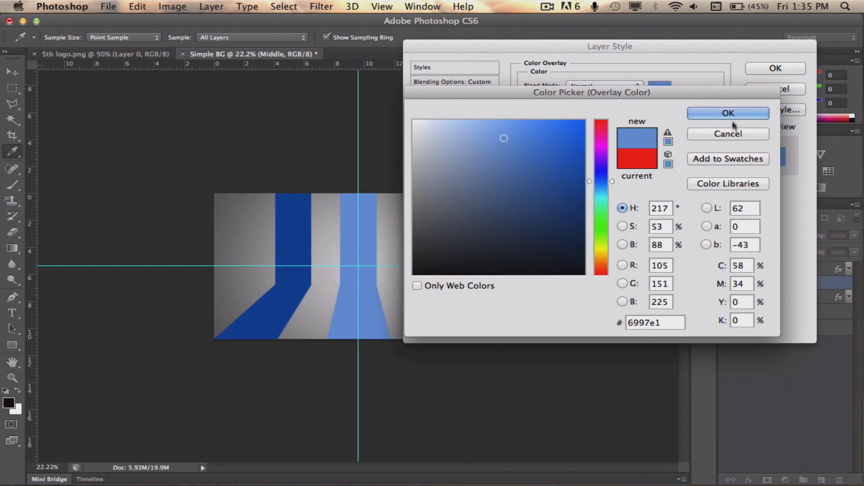
click(730, 116)
click(774, 68)
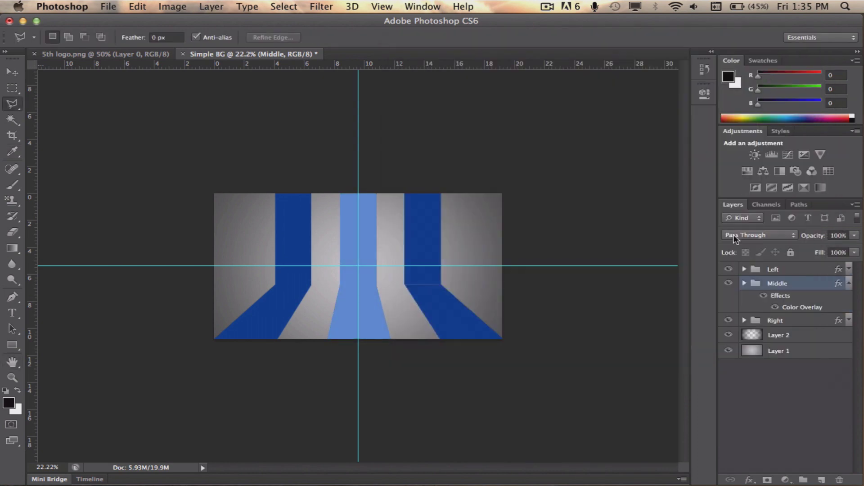
key(super+semicolon)
click(782, 380)
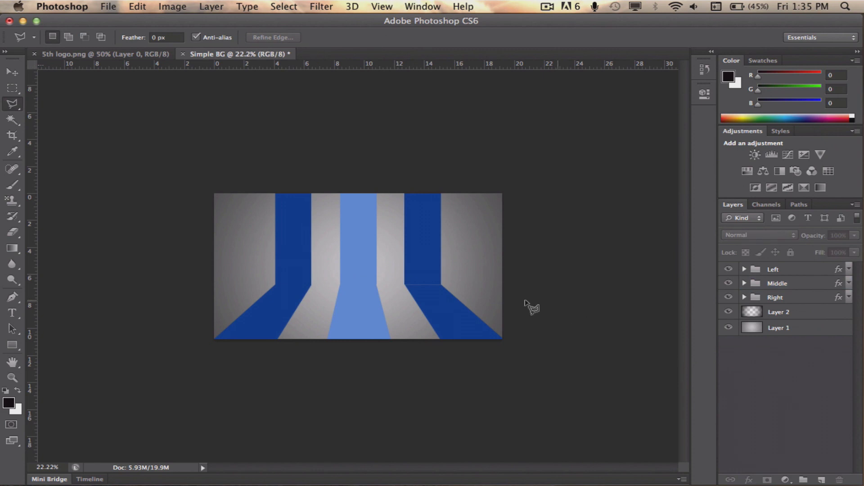
Drag the shield logo from 5th logo.png into the Simple BG document.
key(v)
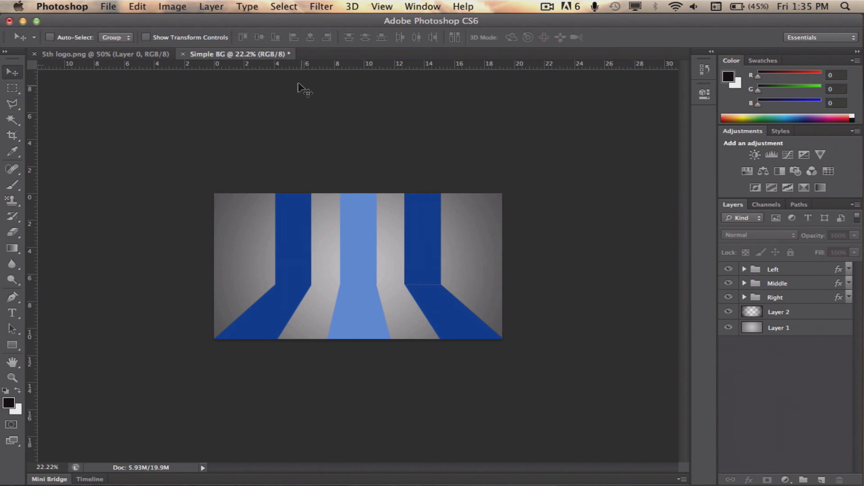
click(147, 53)
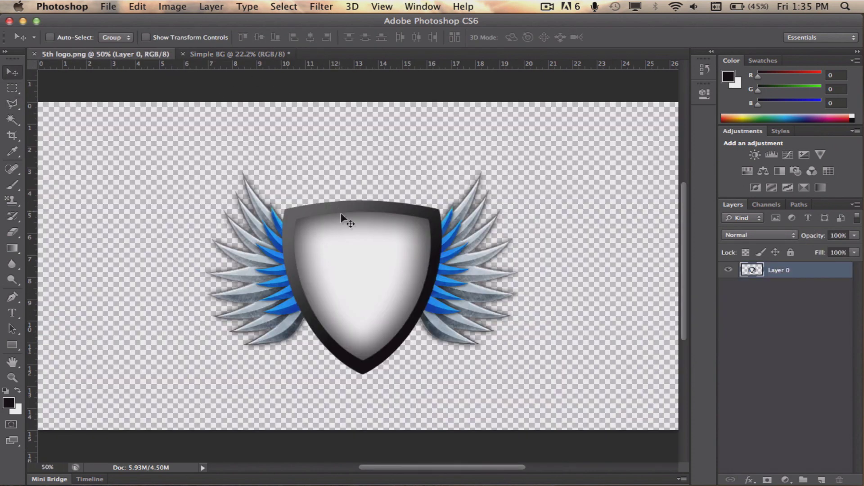
drag(340, 213, 348, 239)
Scale the logo slightly, rotate it about 11 degrees, and shift it down-right.
key(super+t)
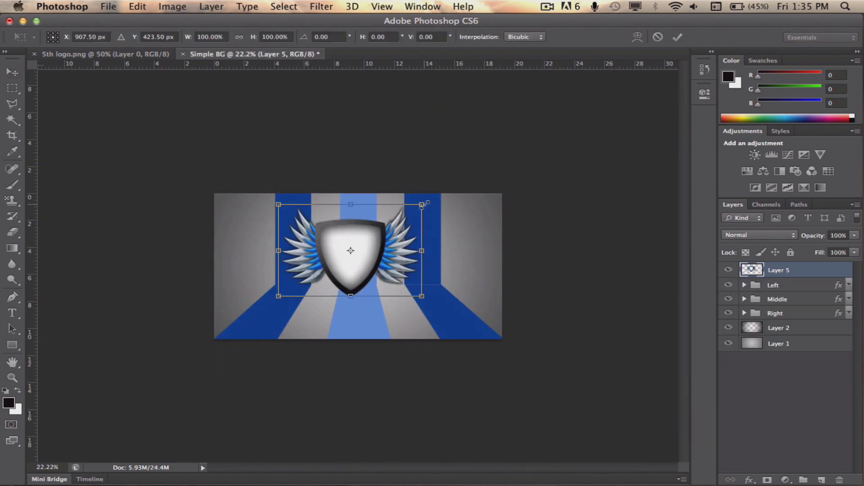
drag(425, 203, 417, 188)
mouse_move(399, 249)
mouse_down()
mouse_move(413, 269)
mouse_move(392, 261)
mouse_move(407, 259)
mouse_up()
key(Return)
scroll(407, 259, up, 3)
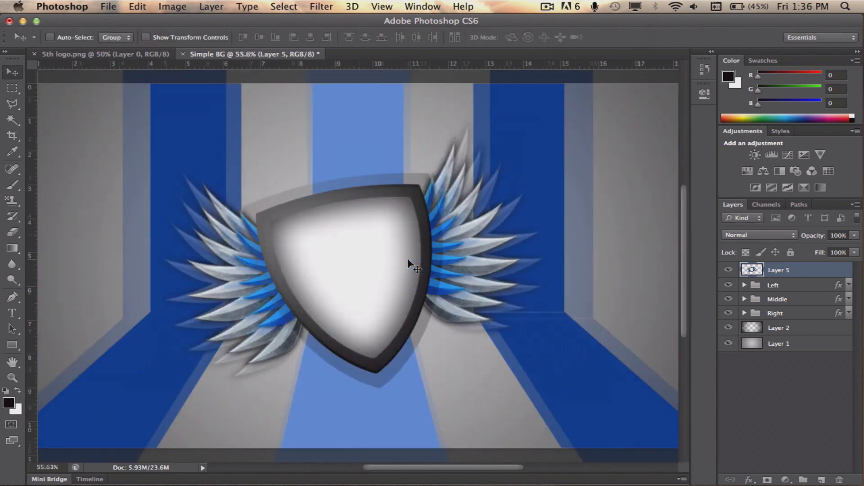
scroll(407, 258, up, 2)
key(alt+super+a)
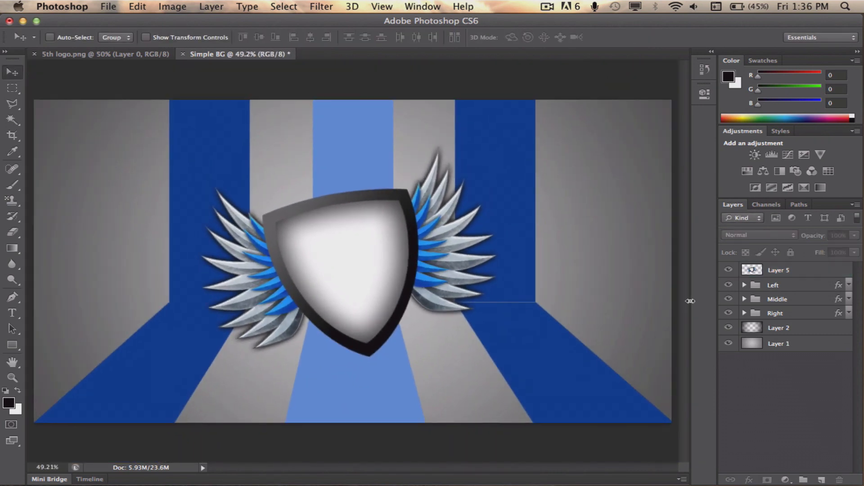